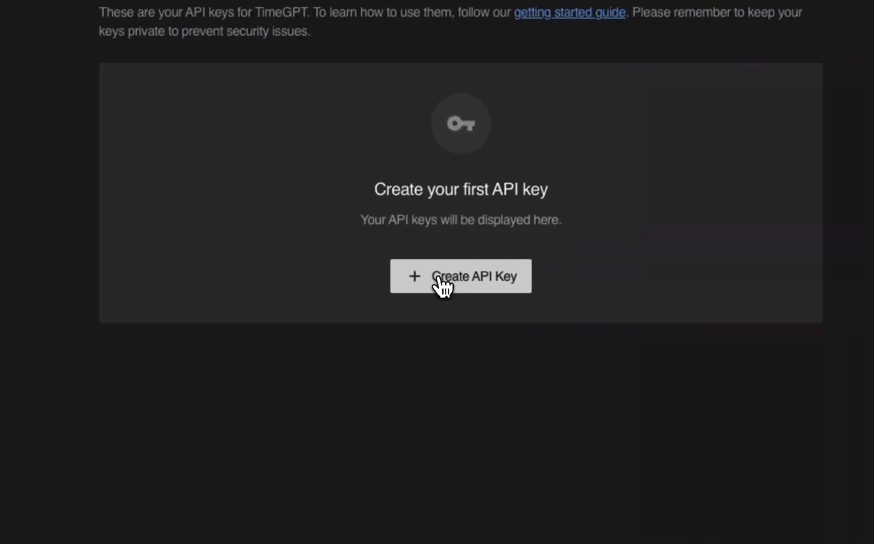
Generate a new TimeGPT API key in the Nixtla Dashboard and copy it.
click(443, 282)
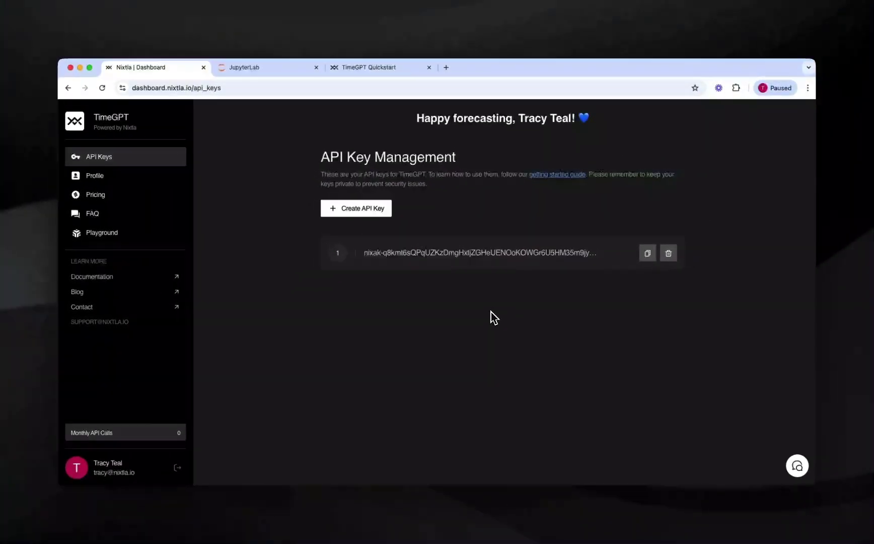
click(648, 255)
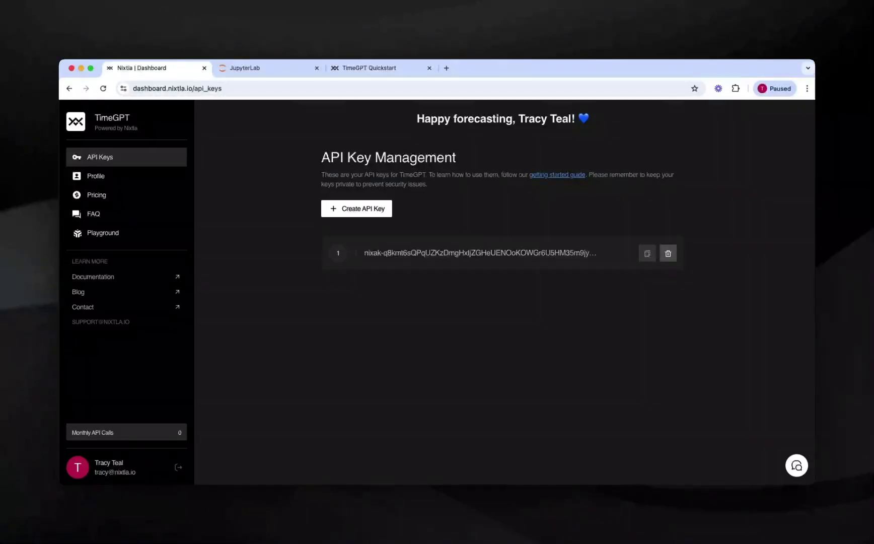
Run the notebook's !pip install nixtla cell, confirming requirements are already satisfied.
click(282, 68)
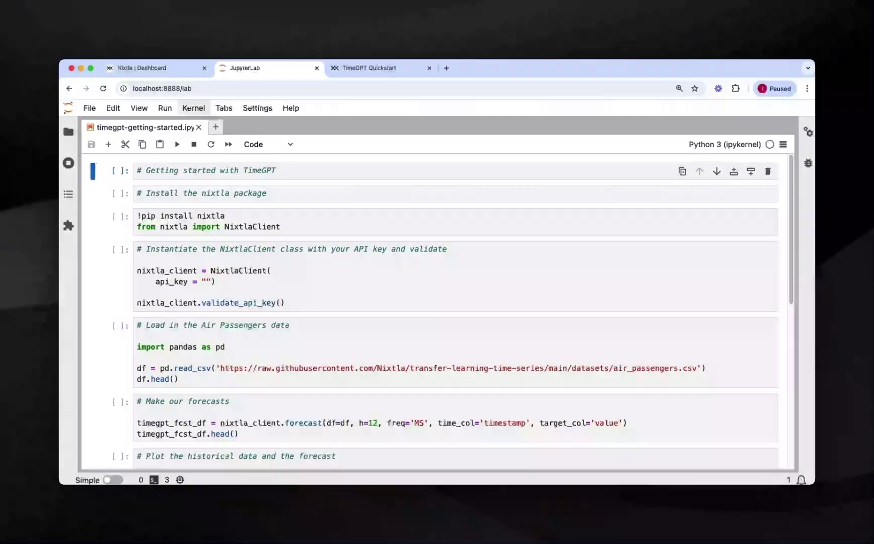
click(409, 223)
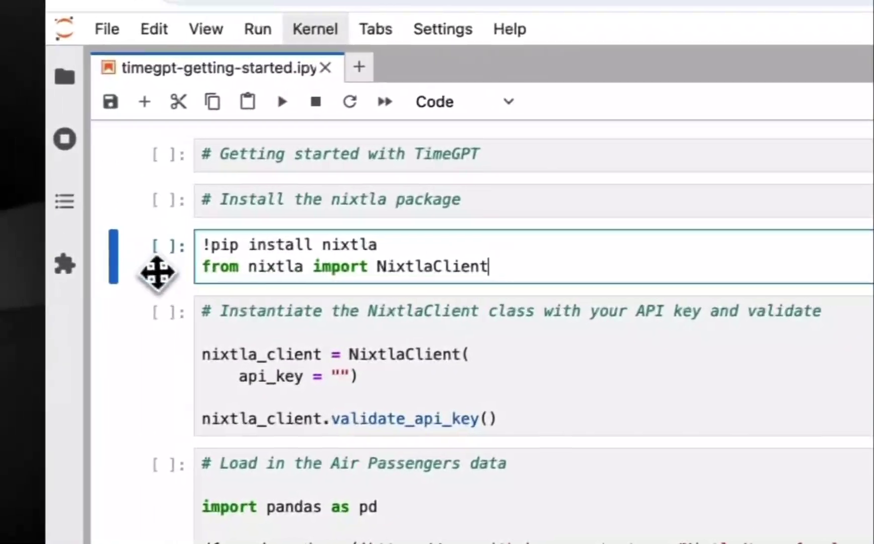
click(163, 272)
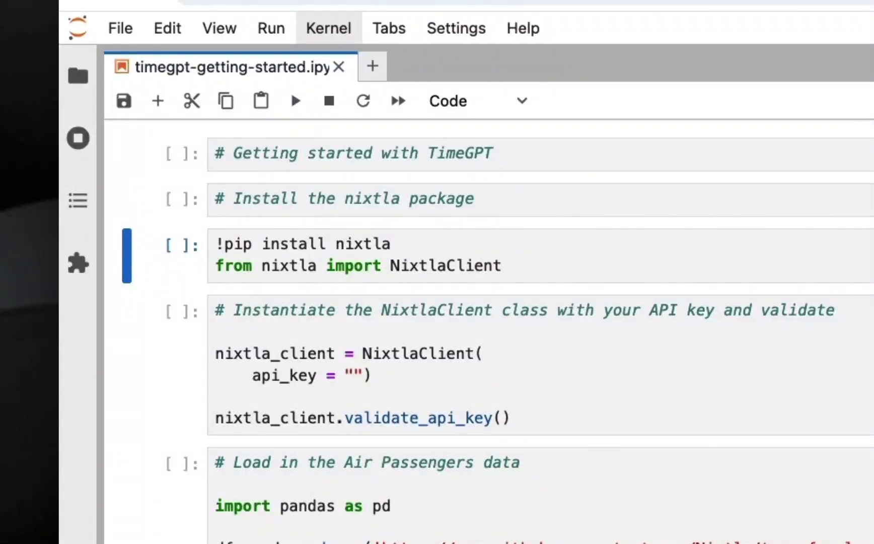
key(shift+Return)
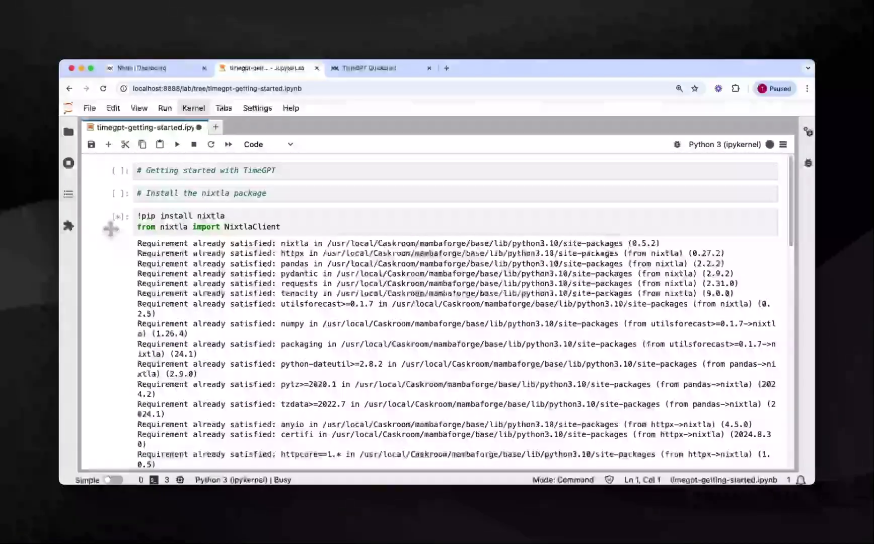
scroll(321, 308, down, 3)
scroll(352, 319, down, 4)
scroll(351, 318, down, 2)
scroll(429, 304, down, 1)
scroll(437, 280, down, 1)
scroll(439, 279, down, 1)
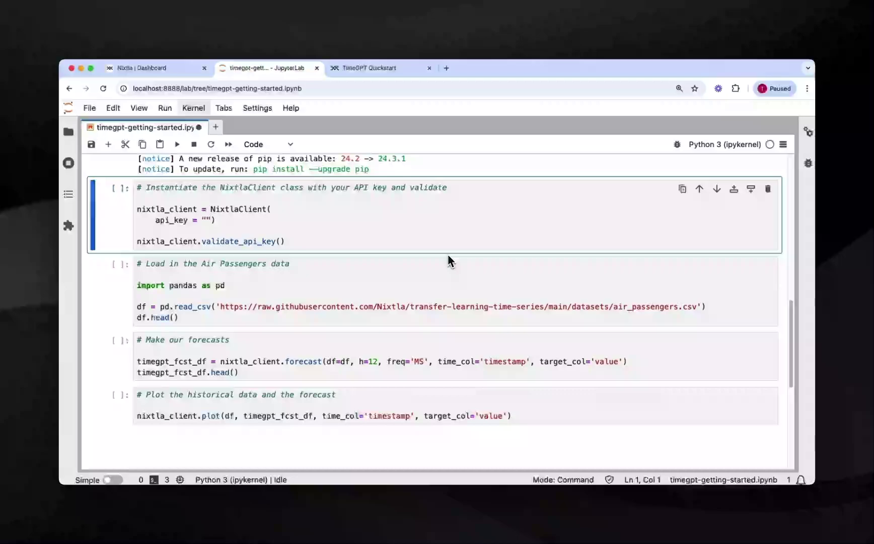
Paste the copied key into the api_key value and run the validation cell.
click(209, 219)
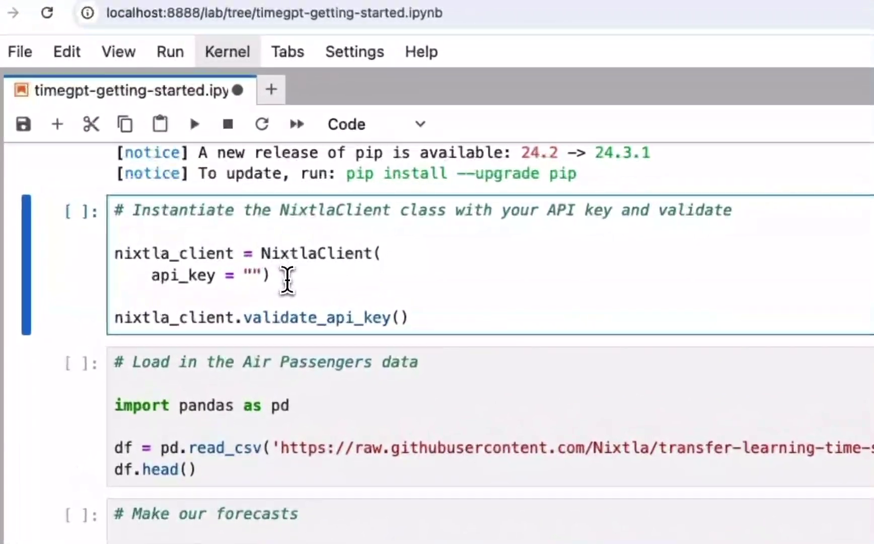
key(ctrl+v)
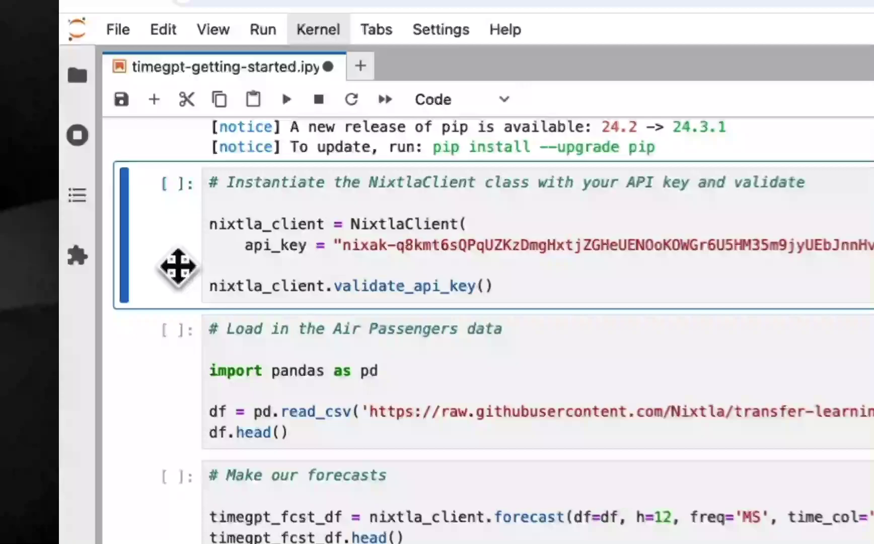
key(shift+Return)
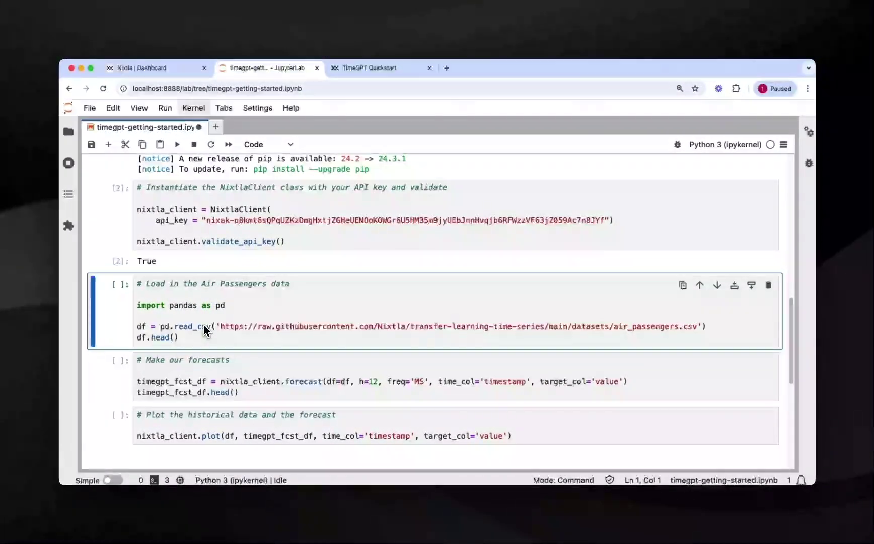
scroll(208, 331, down, 1)
scroll(213, 332, down, 1)
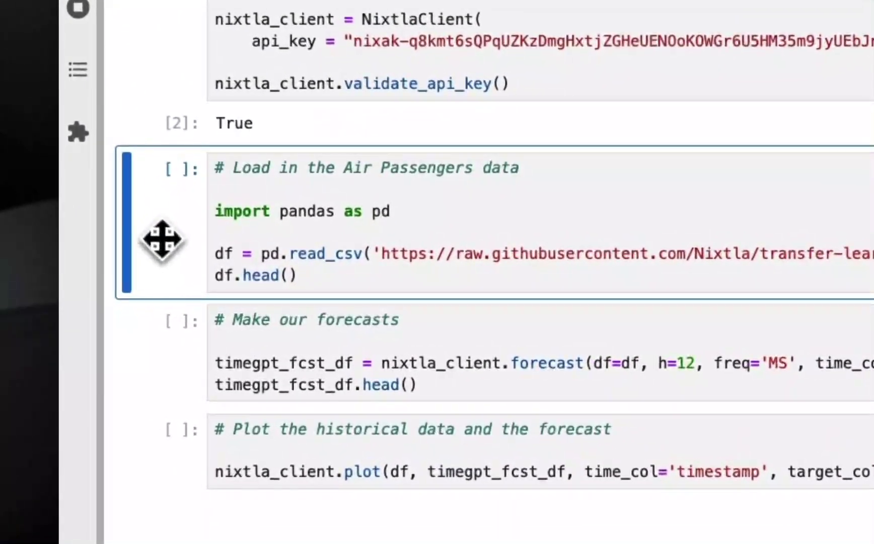
Run the Air Passengers loading cell to show the first five timestamp and value rows.
key(ctrl+Return)
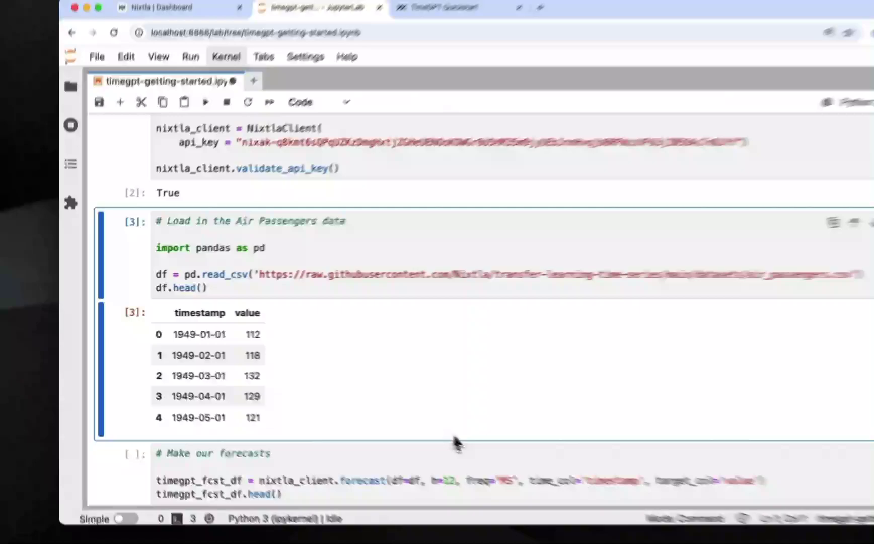
scroll(410, 431, down, 5)
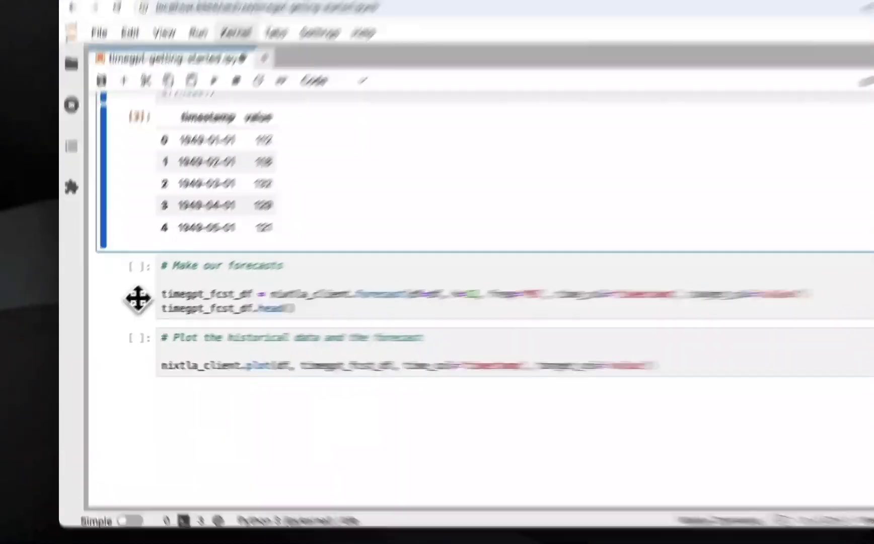
Run the Make our forecasts cell, showing TimeGPT predictions from 1961-01-01.
click(127, 310)
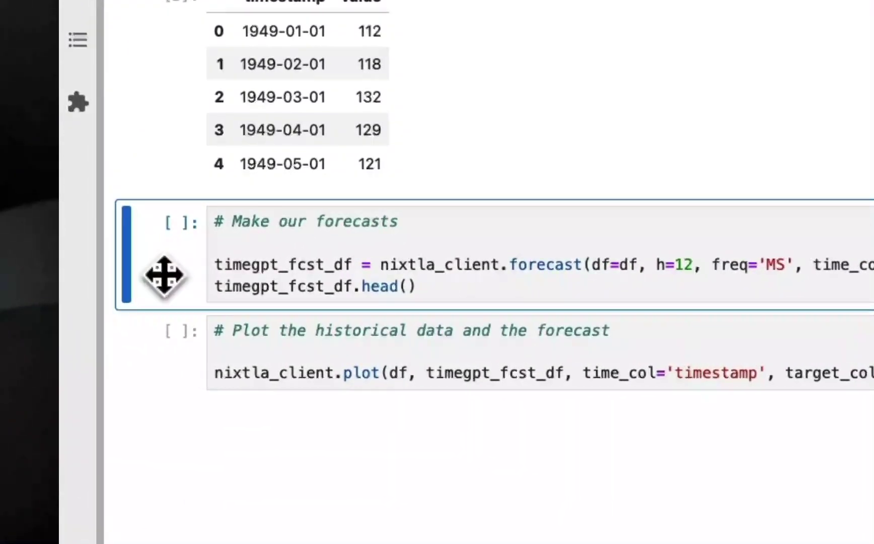
key(shift+Return)
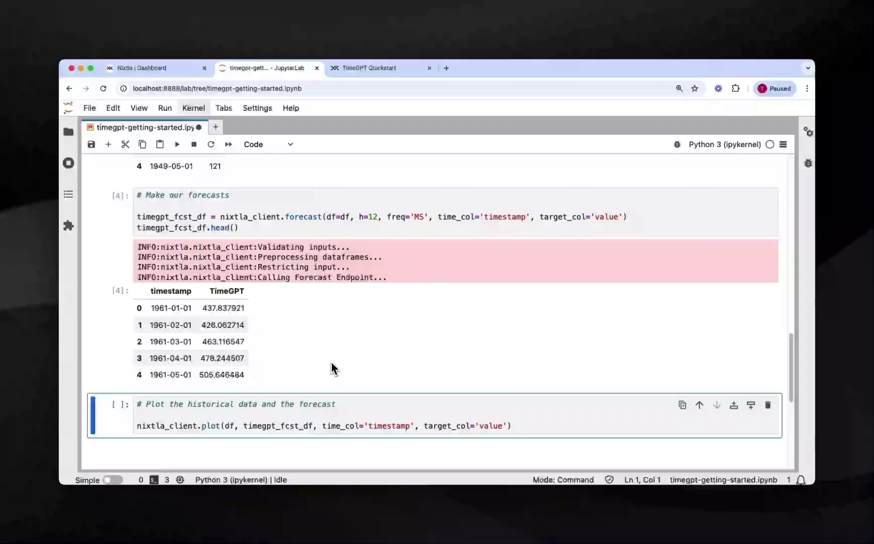
scroll(331, 368, down, 2)
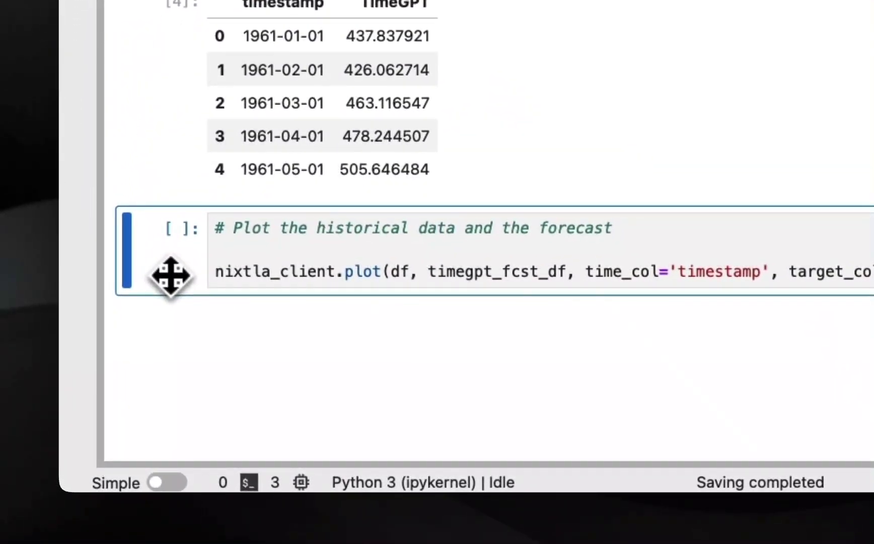
Run the plot cell to chart Air Passengers history with the forecast through 1961.
key(shift+Return)
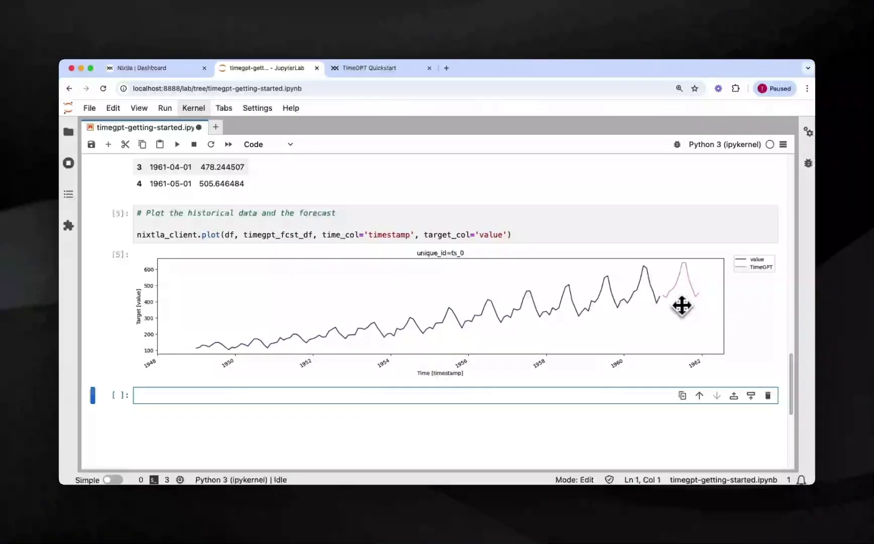
Switch to the TimeGPT Quickstart documentation tab in Nixtla Docs.
click(372, 69)
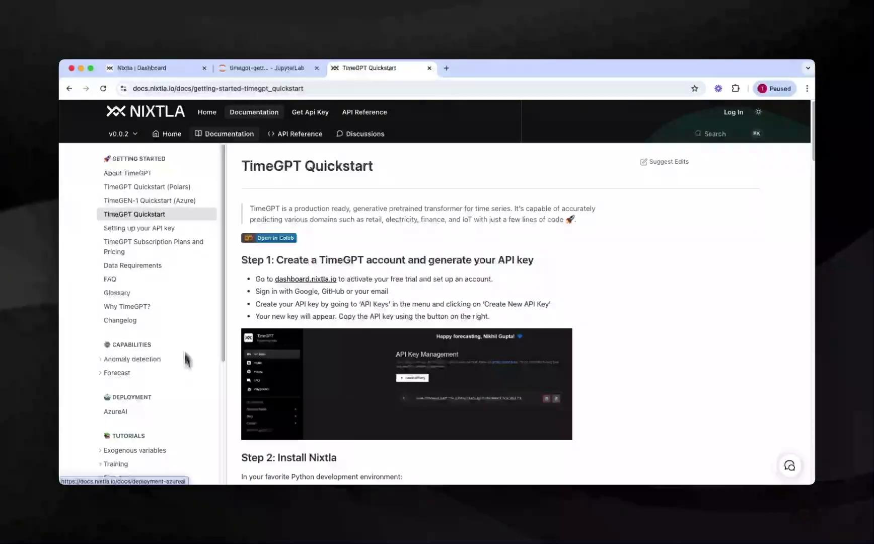
scroll(198, 429, down, 2)
scroll(197, 429, down, 1)
scroll(198, 429, down, 2)
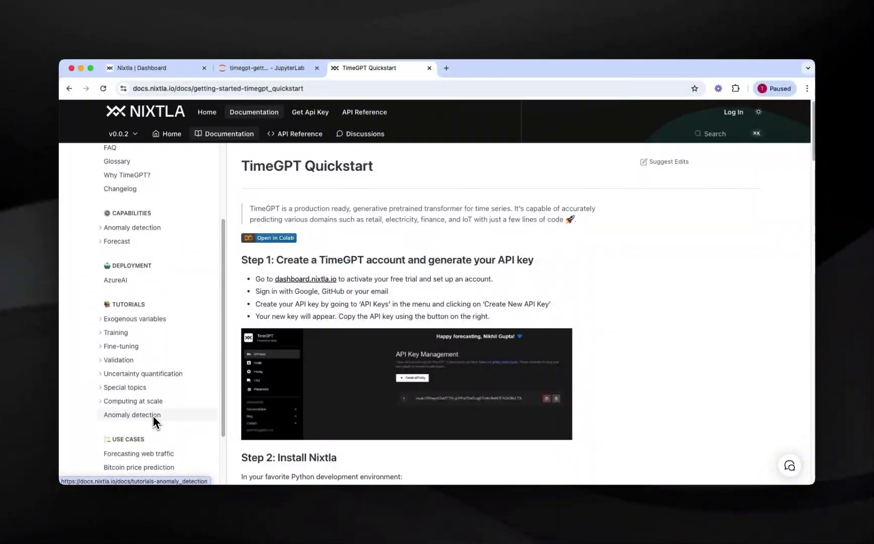